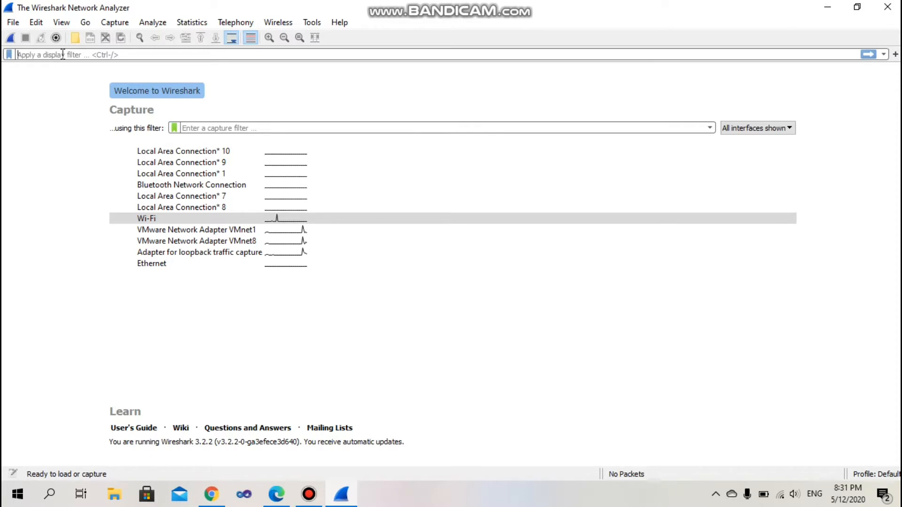
Apply the display filter http and start capturing packets on the Wi-Fi interface.
type("http")
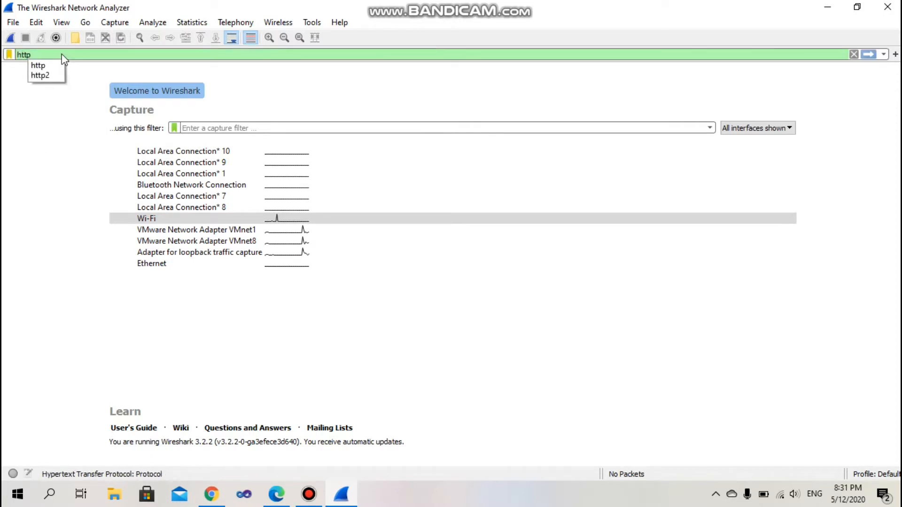
key("Return")
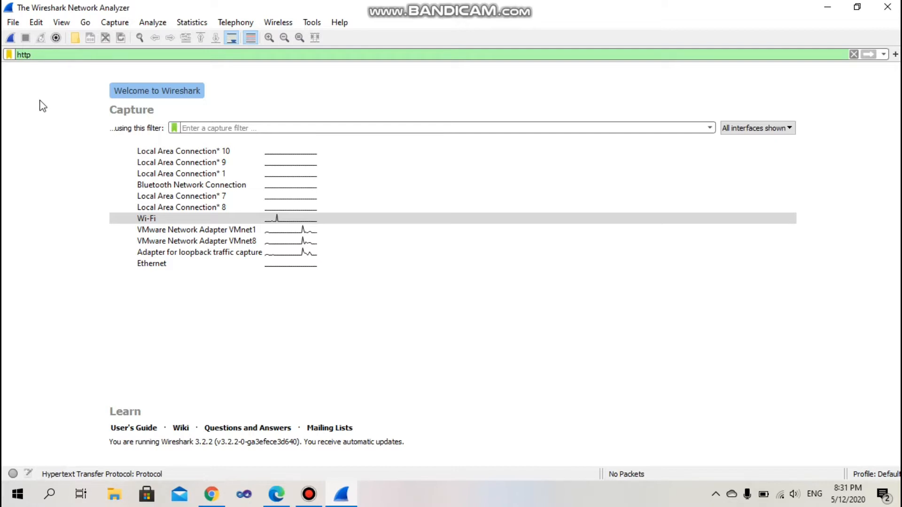
left_click(10, 41)
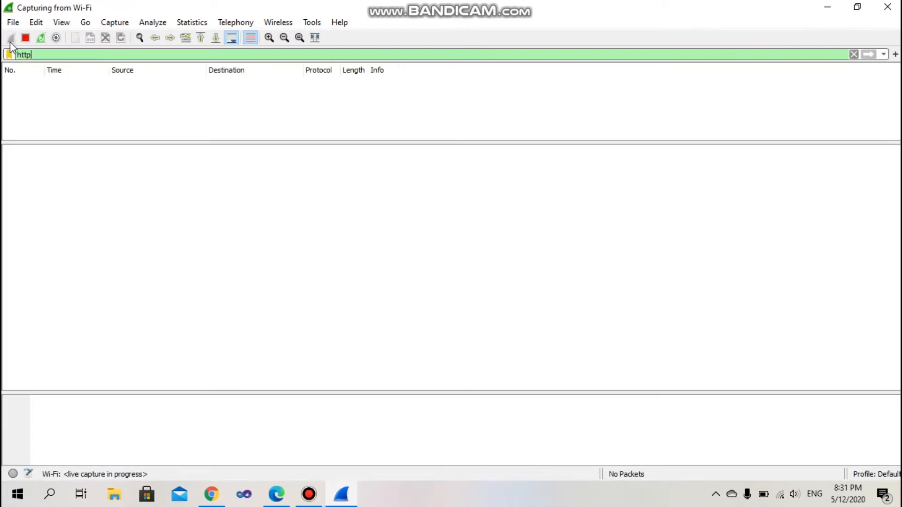
Open the HTTP-wireshark-file1.html link from the lab PDF in Edge, and stop the running capture back in Wireshark.
left_click(277, 495)
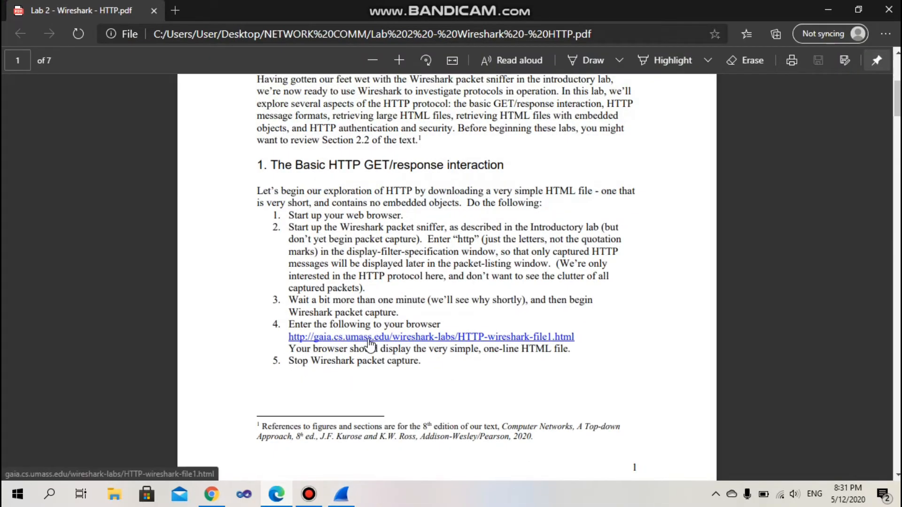
left_click(369, 345)
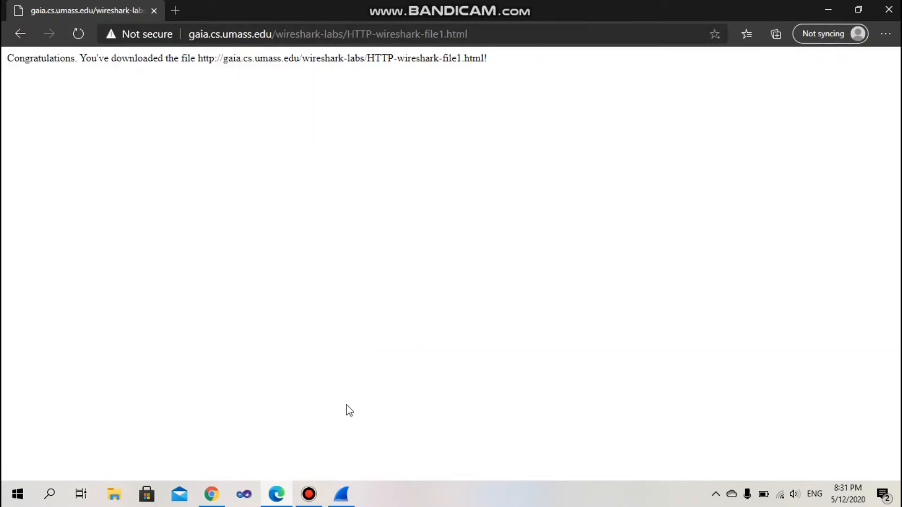
left_click(342, 498)
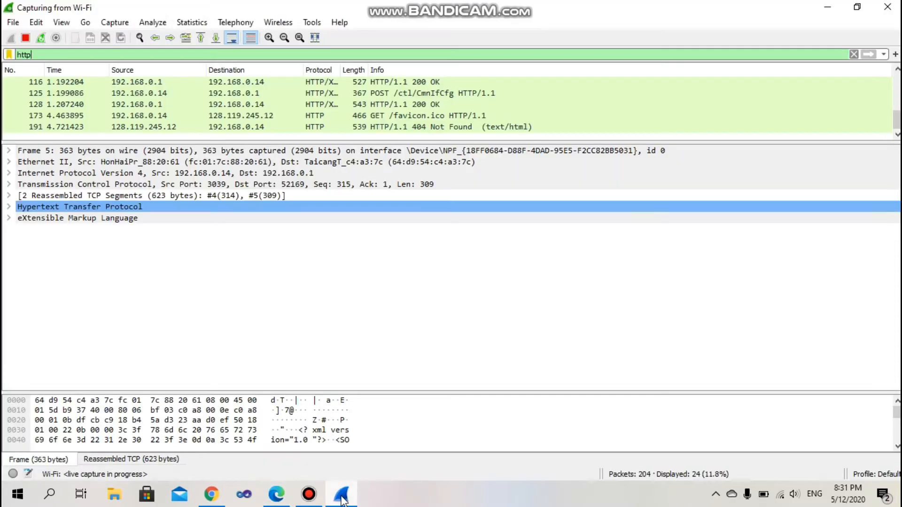
left_click(25, 38)
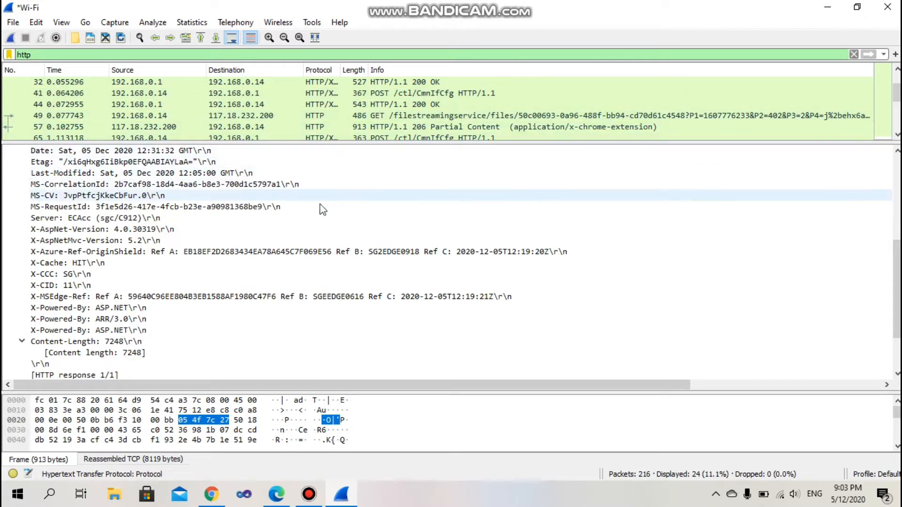
Examine the HTTP headers of the 206 Partial Content response, including status code, last-modified date and the expanded Content-Length field.
left_click(22, 340)
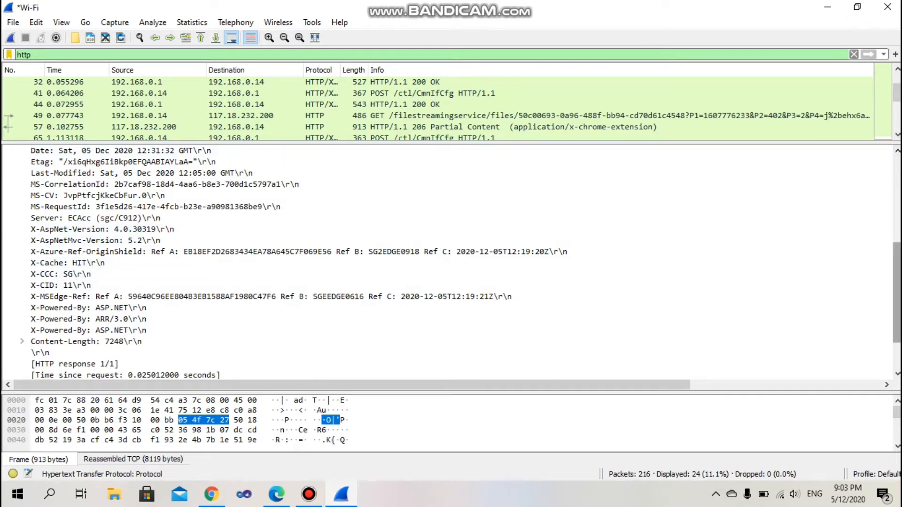
left_click_drag(896, 291, 896, 204)
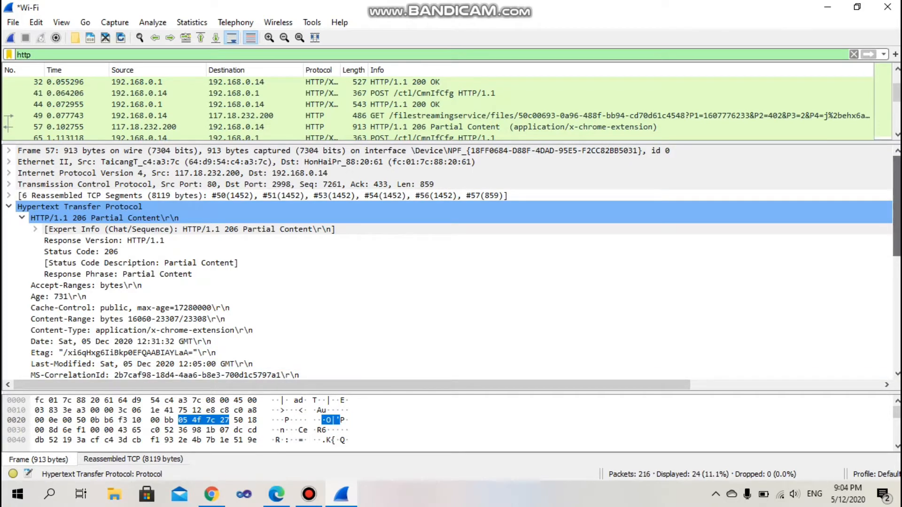
scroll(897, 207, "down", 7)
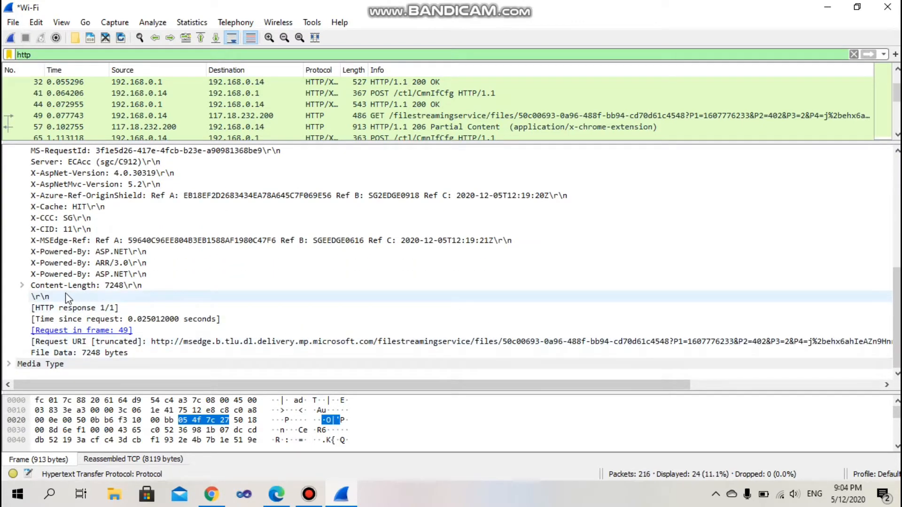
left_click(22, 286)
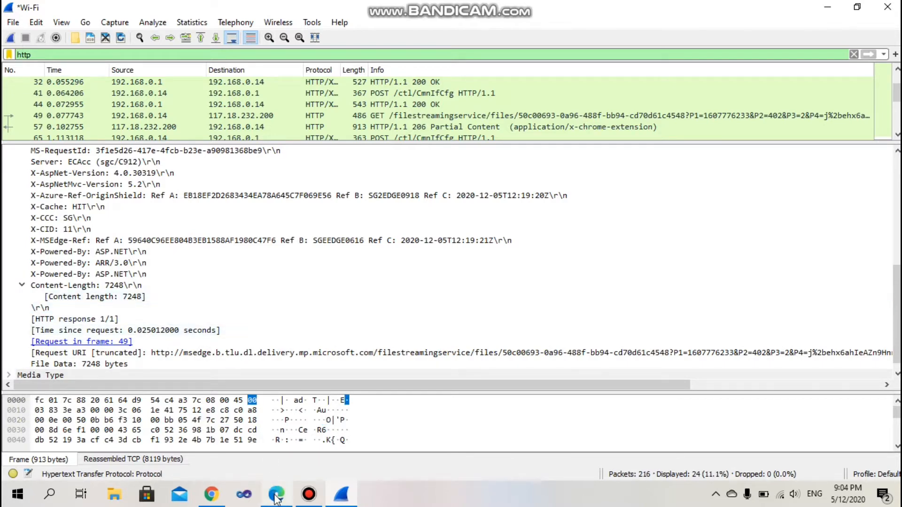
Switch to the lab PDF in Edge to read questions 1 to 7, and return to Wireshark.
mouse_move(276, 499)
left_click(268, 413)
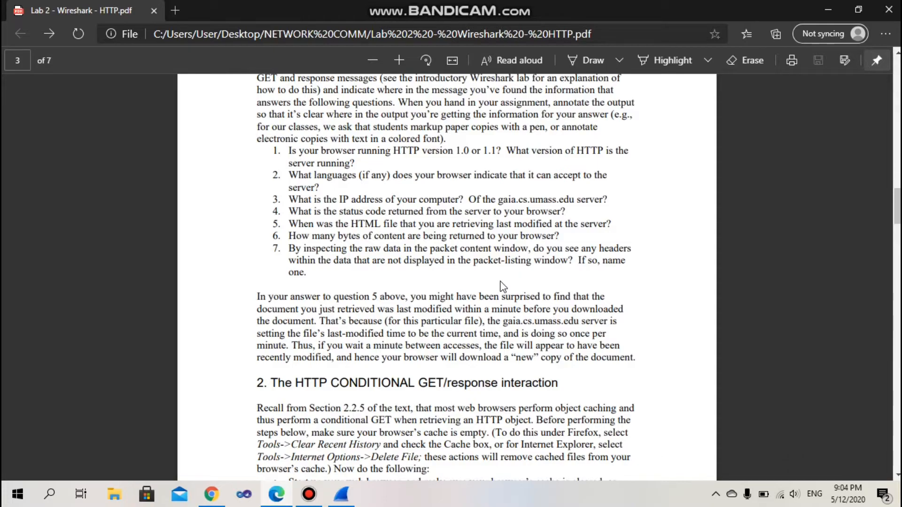
left_click(341, 495)
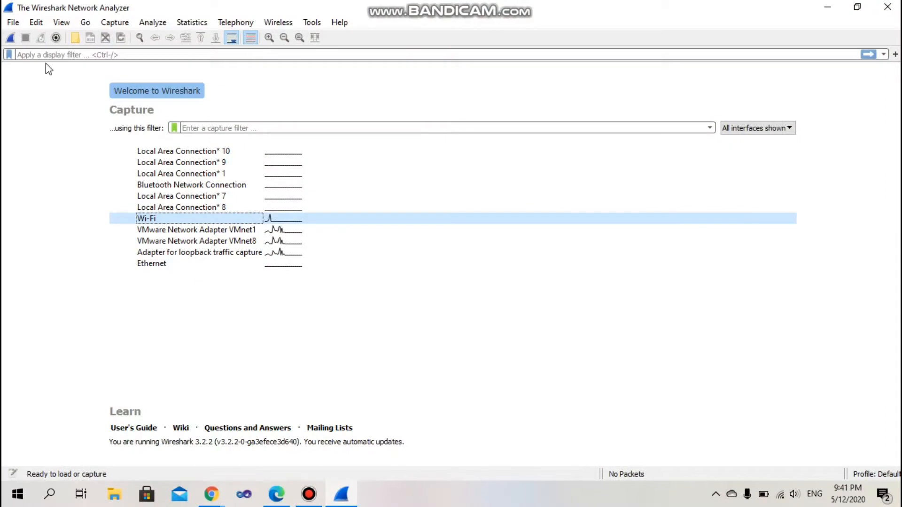
left_click(8, 40)
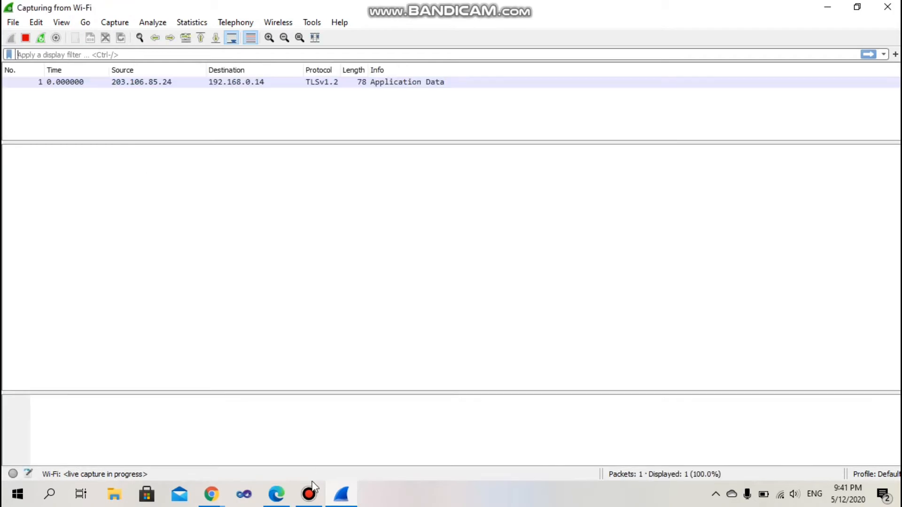
left_click(277, 495)
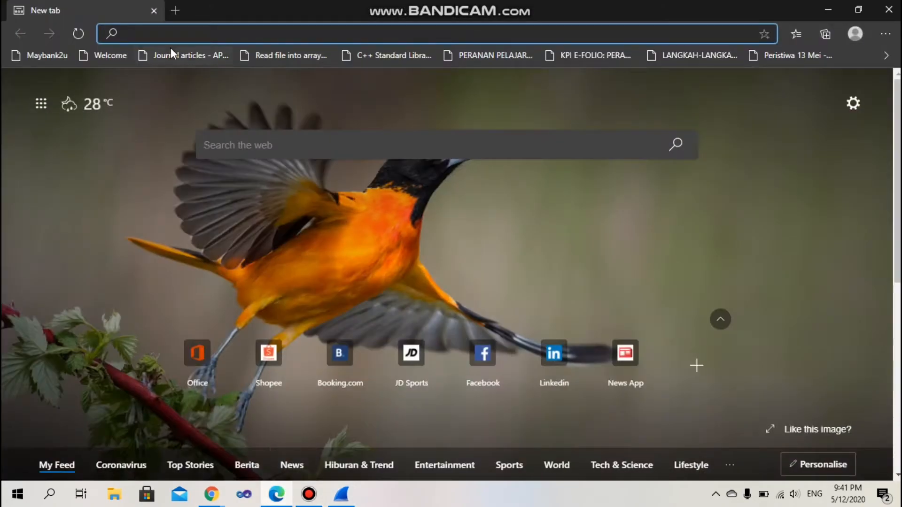
type("http://gaia.cs.umass.edu/wireshark-labs/HTTP-wireshark-file2.html")
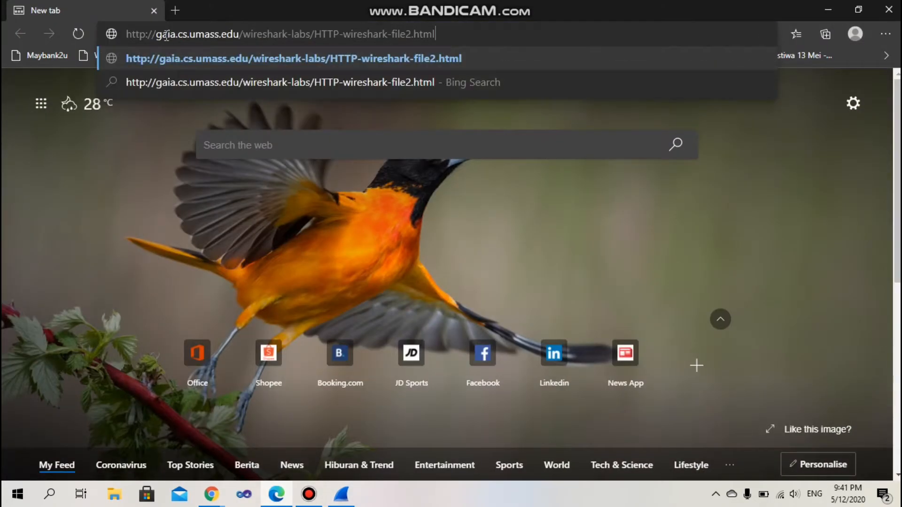
key("Return")
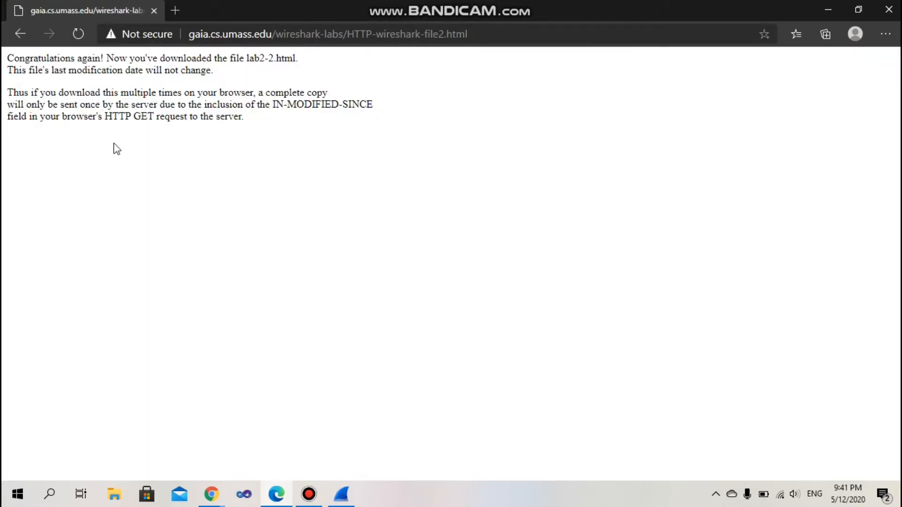
left_click(75, 37)
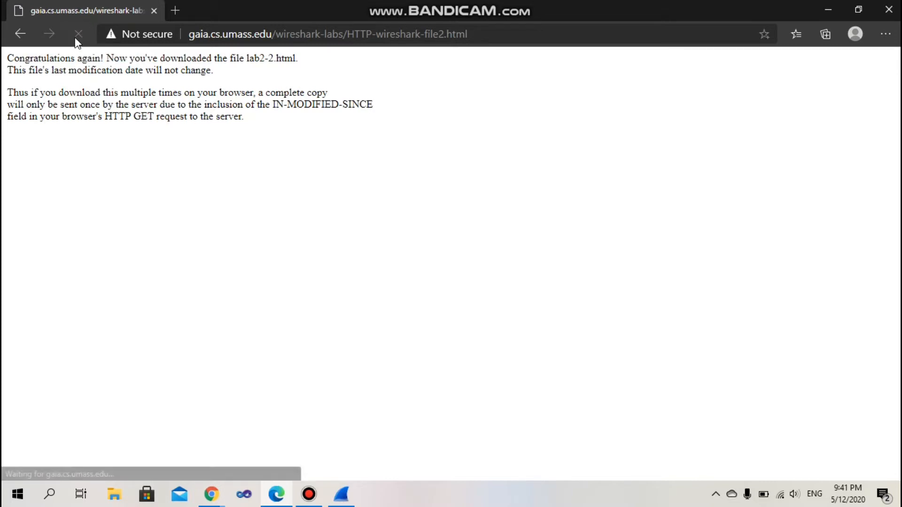
Return to Wireshark, stop the capture and filter the packet list by http.
left_click(342, 495)
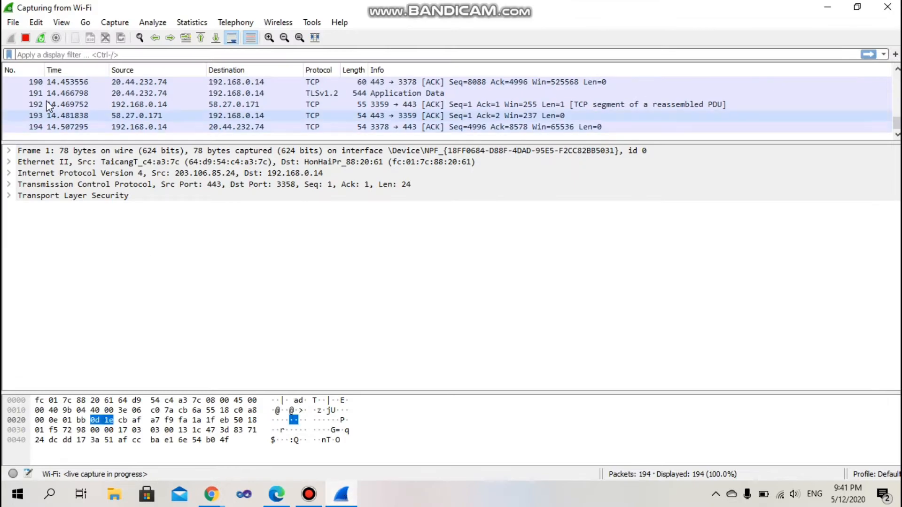
left_click(25, 38)
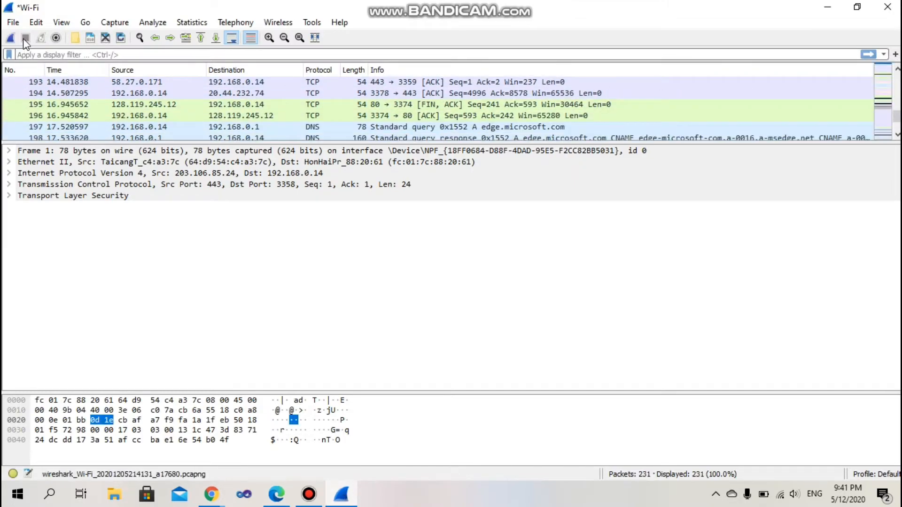
left_click(51, 53)
type("htto")
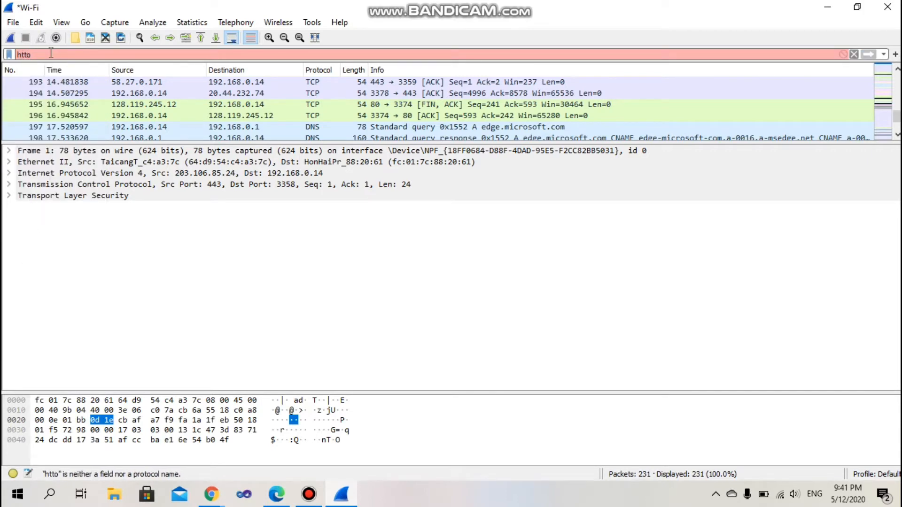
key("BackSpace")
type("p")
key("Return")
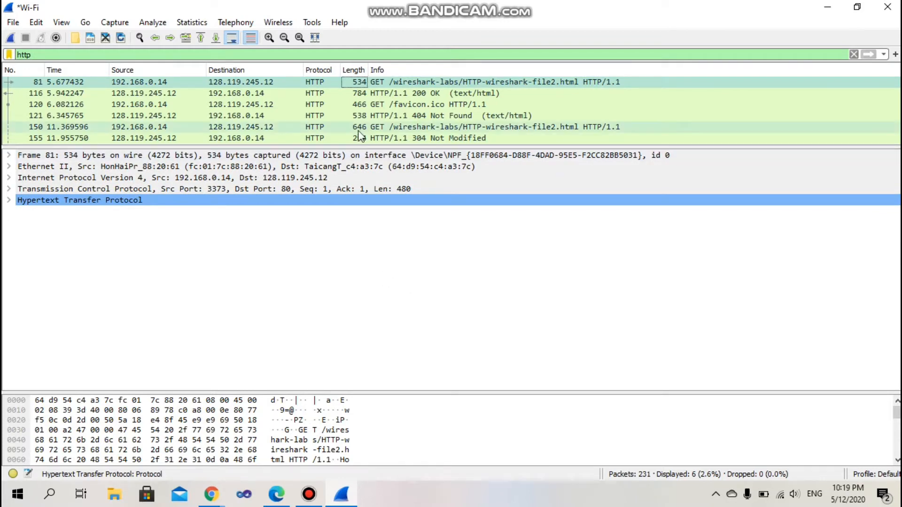
Inspect the Hypertext Transfer Protocol details of the first file2.html GET request and the headers and text data of its 200 OK response.
left_click(320, 83)
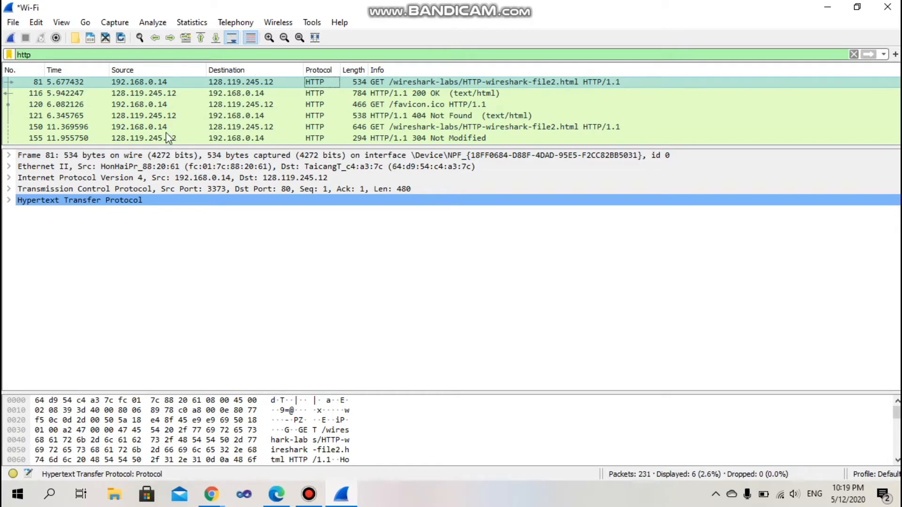
left_click(9, 201)
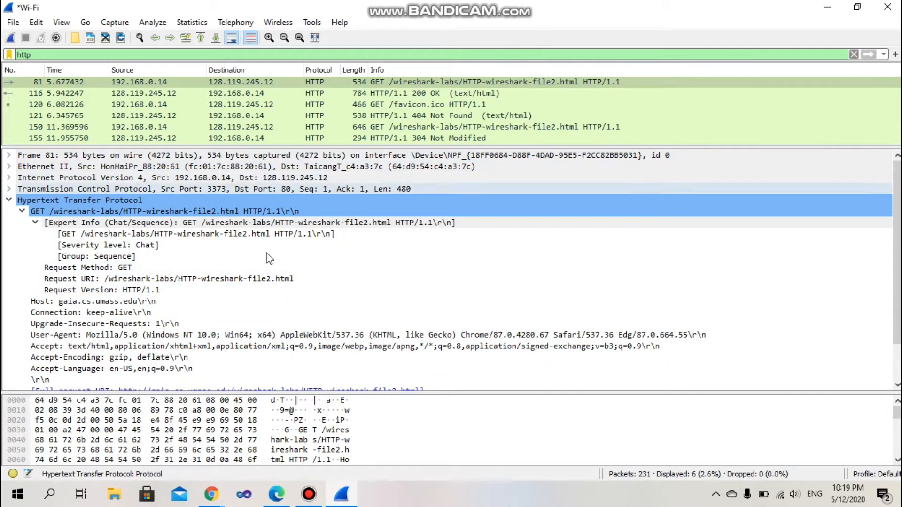
left_click(385, 95)
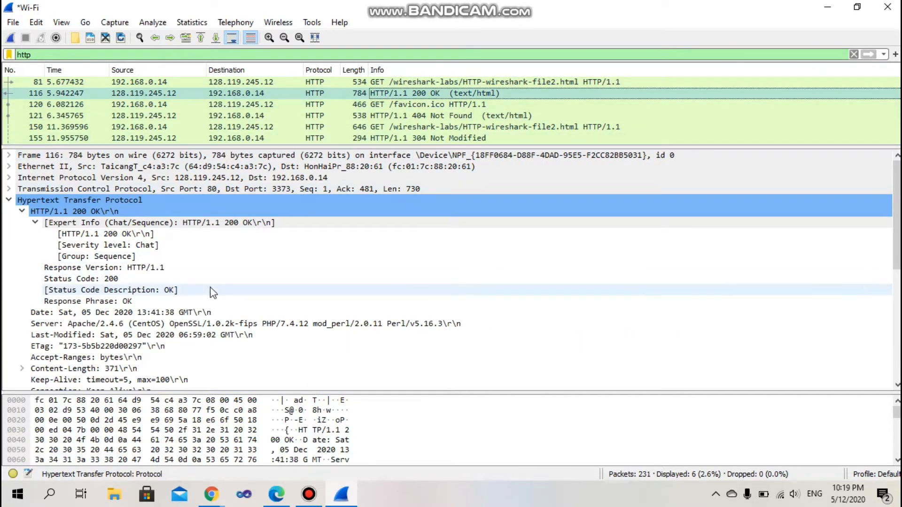
left_click(8, 200)
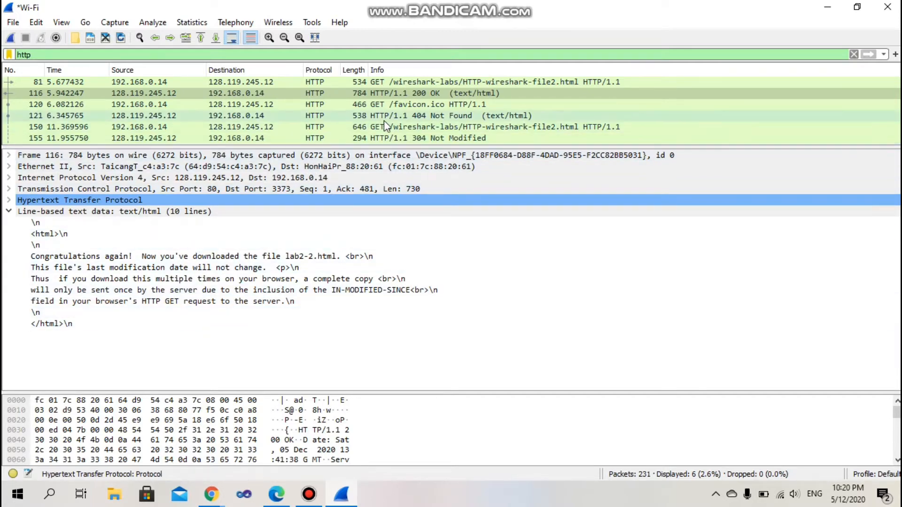
Inspect the HTTP headers of the second file2.html GET request down to the If-Modified-Since line.
left_click(410, 127)
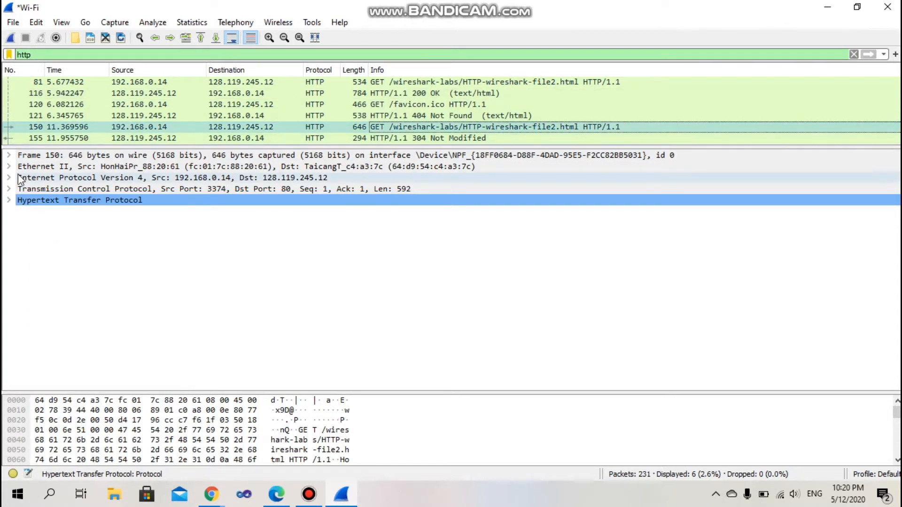
left_click(12, 200)
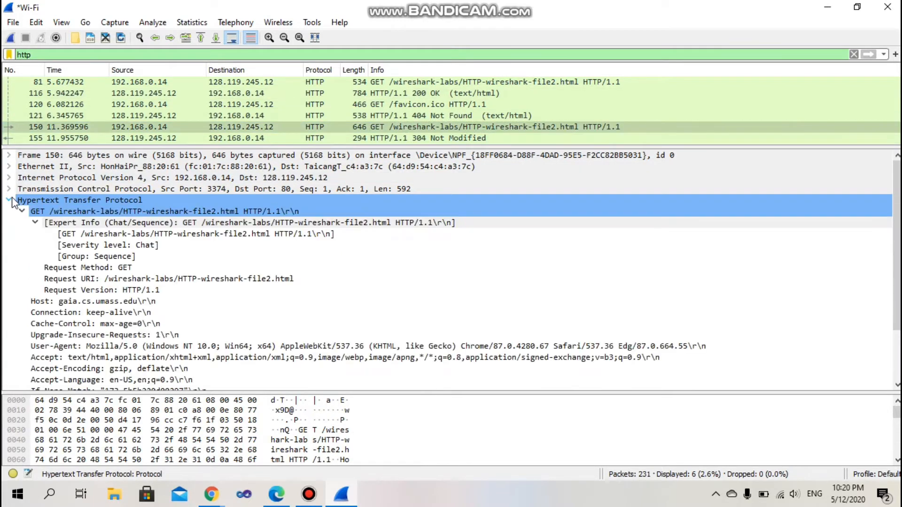
left_click(897, 385)
left_click(897, 385)
left_click(897, 385)
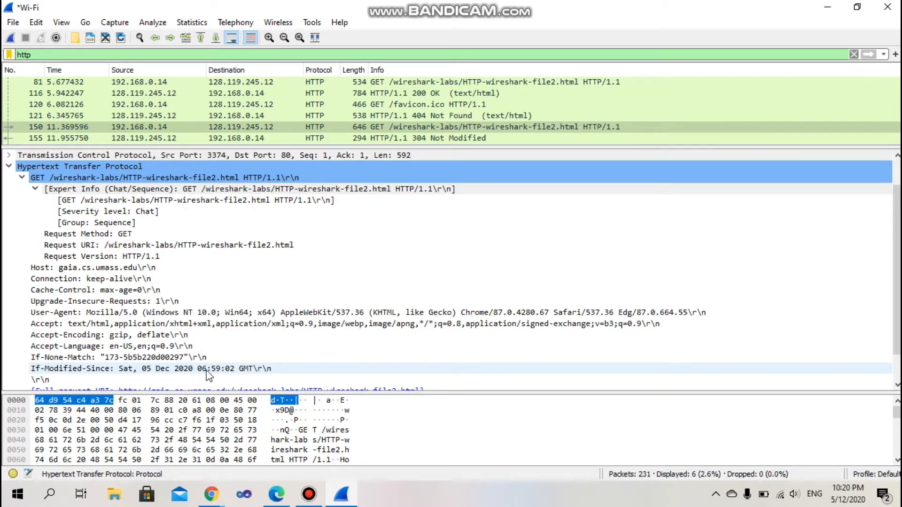
Check questions 8 to 11 in the lab PDF in Chrome, and select the 304 Not Modified response in Wireshark.
mouse_move(220, 497)
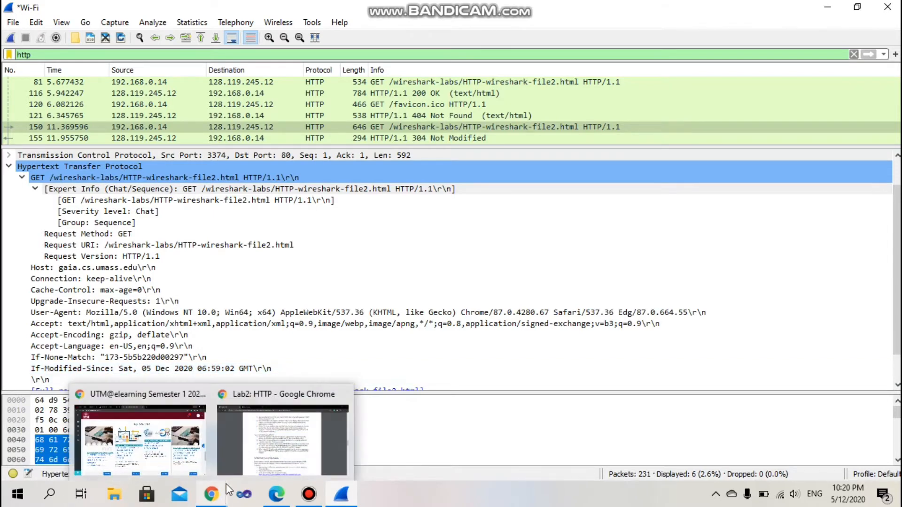
left_click(254, 468)
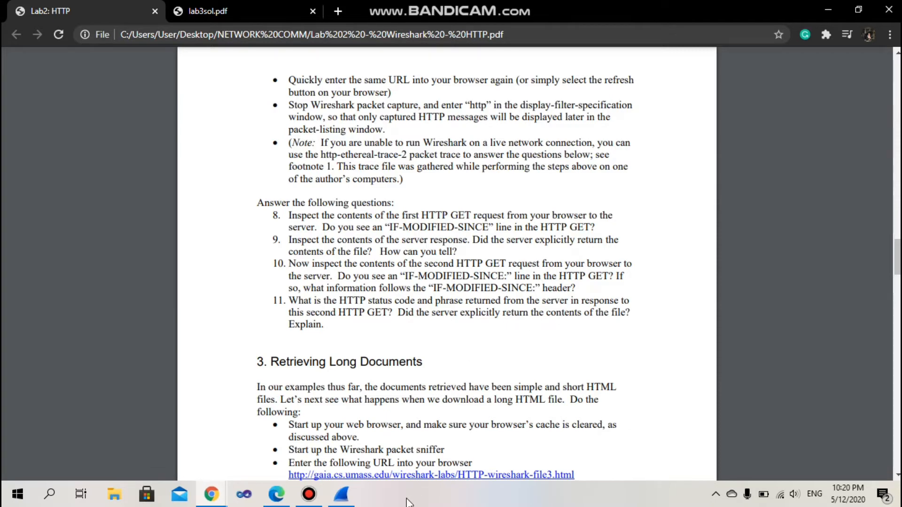
left_click(353, 497)
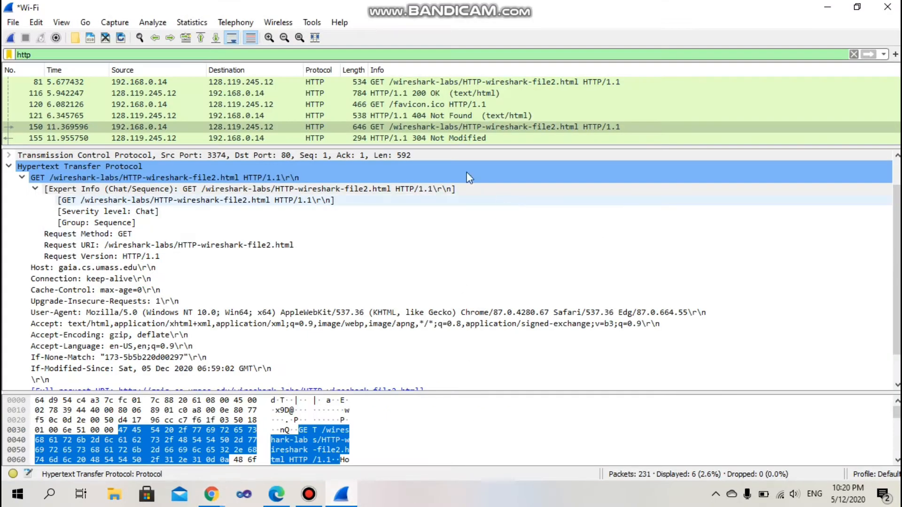
left_click(444, 140)
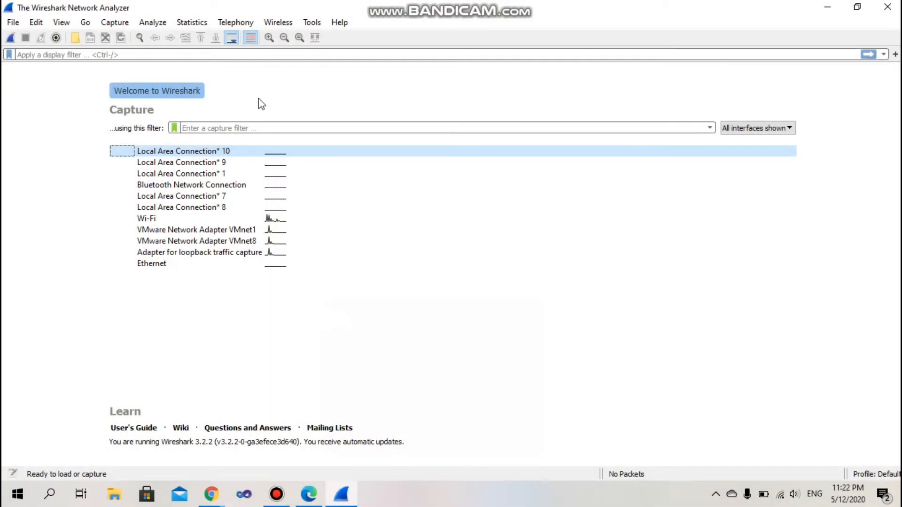
Start a new packet capture on the Wi-Fi interface.
left_click(160, 221)
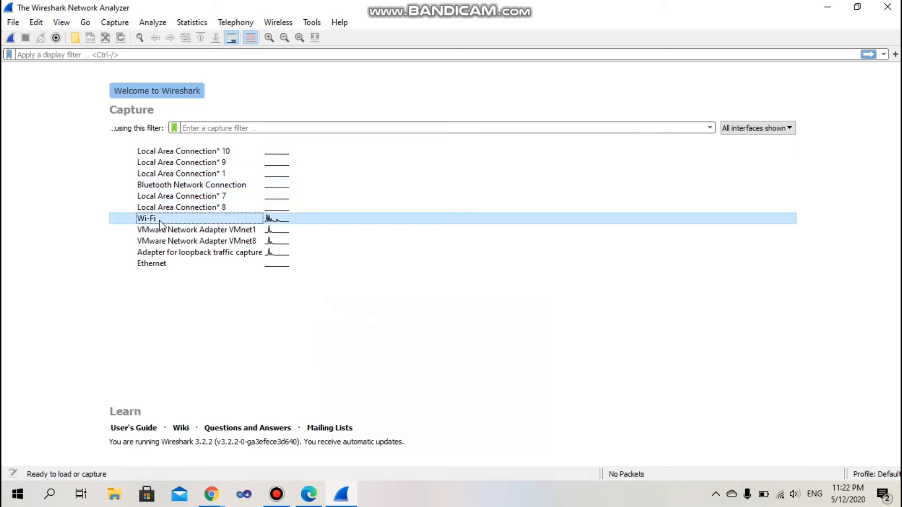
left_click(10, 38)
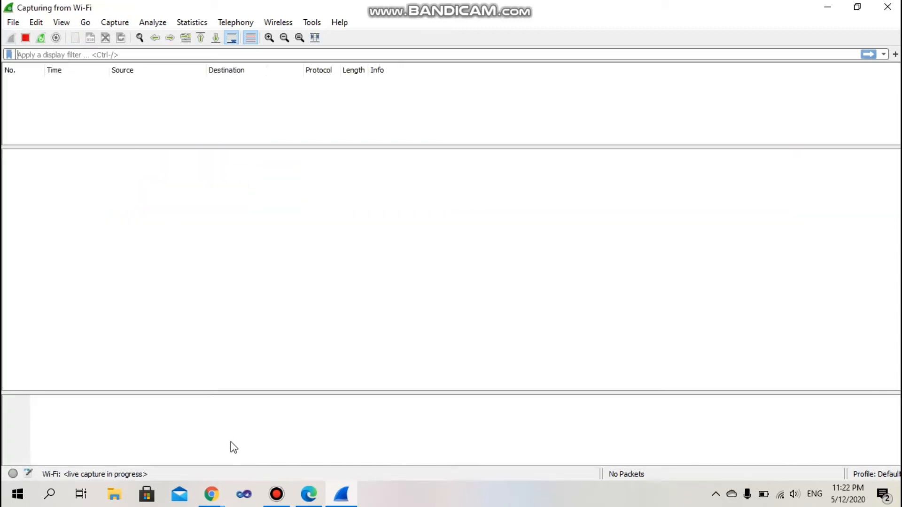
left_click(308, 494)
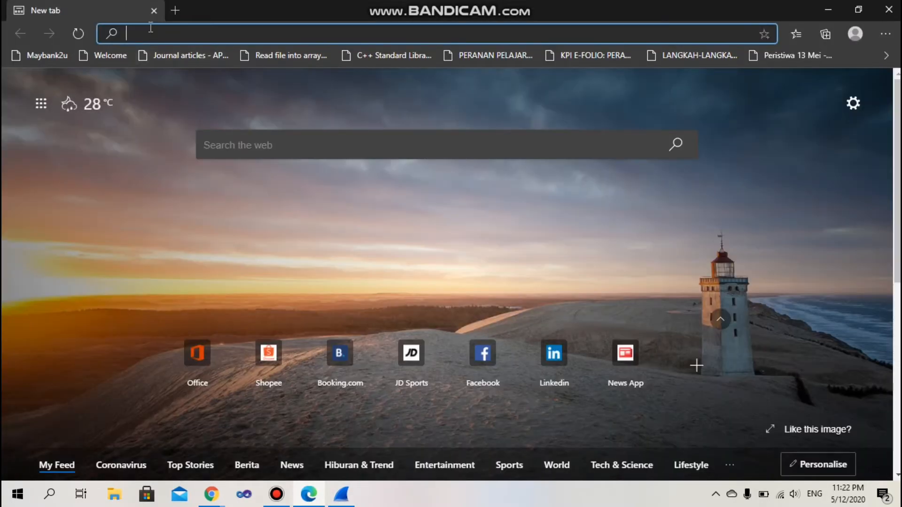
type("http://gaia.cs.umass.edu/wireshark-labs/HTTP-wireshark-file3.html")
key("Return")
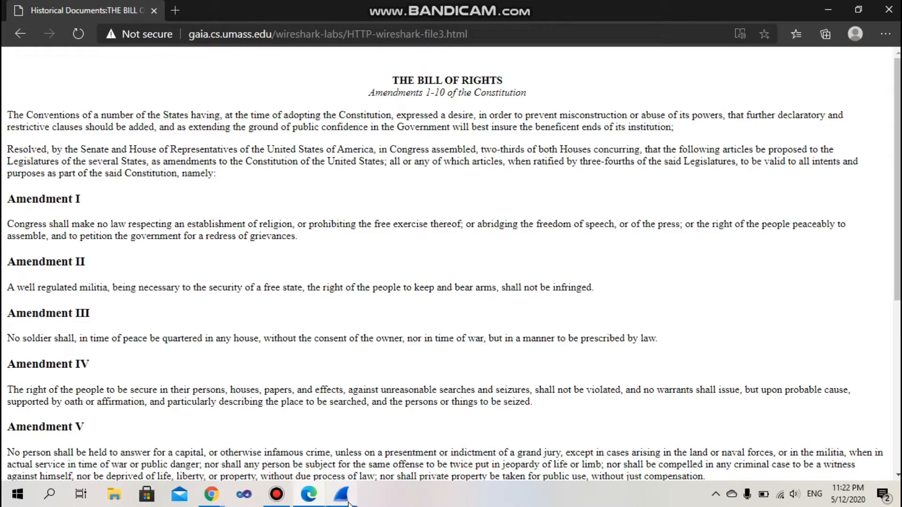
Return to Wireshark, stop the Wi-Fi capture and filter the packet list by http.
mouse_move(348, 504)
left_click(324, 423)
left_click(27, 39)
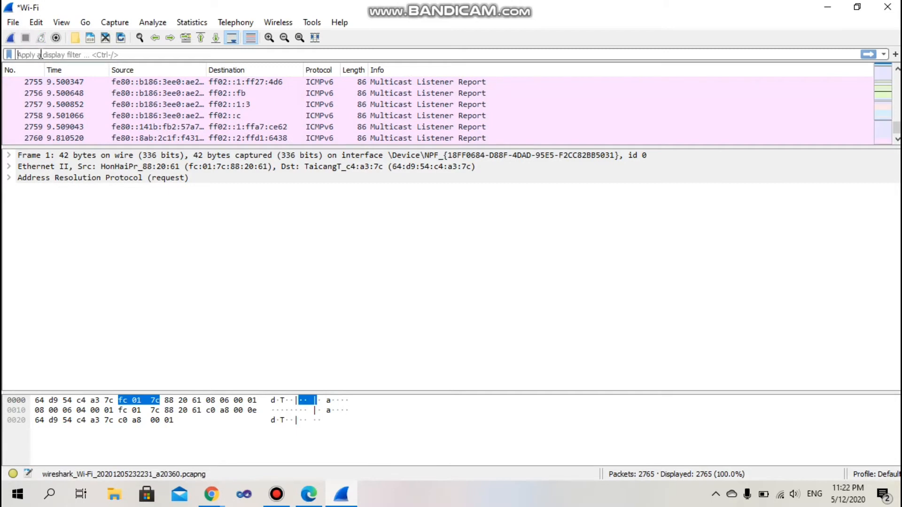
left_click(40, 54)
type("http")
key("Return")
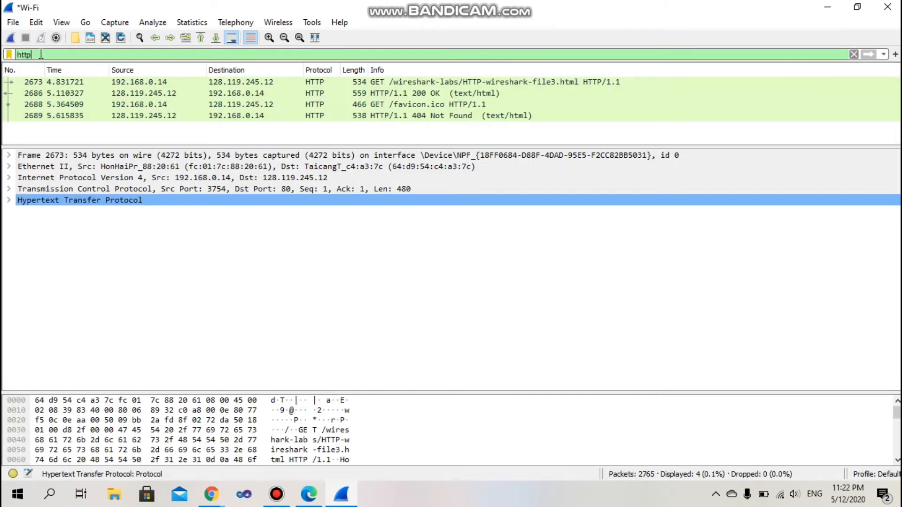
Examine the file3.html GET request and its 200 OK response, including the line-based text data and the reassembled TCP segments.
left_click(764, 97)
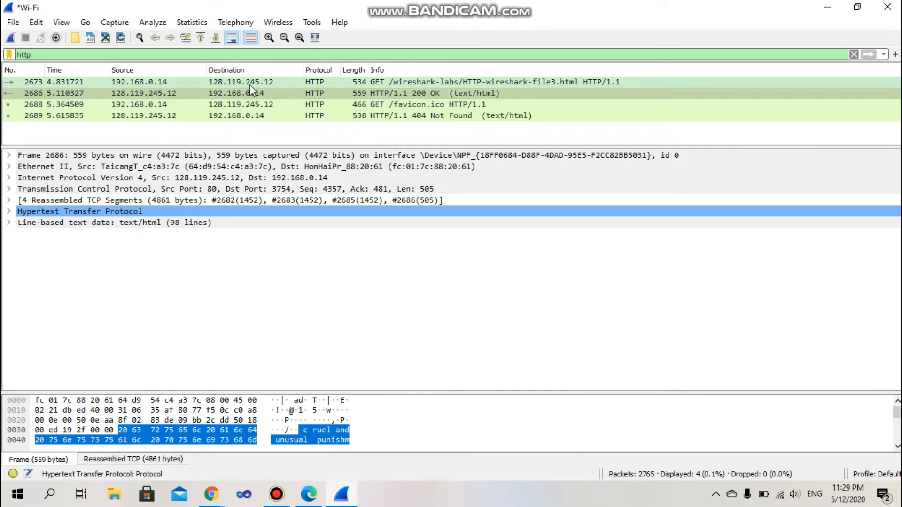
left_click(278, 82)
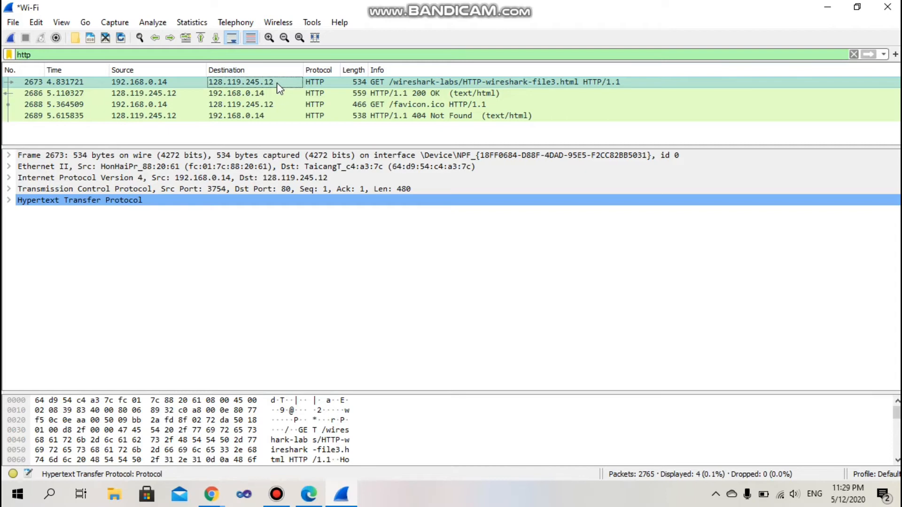
left_click(223, 94)
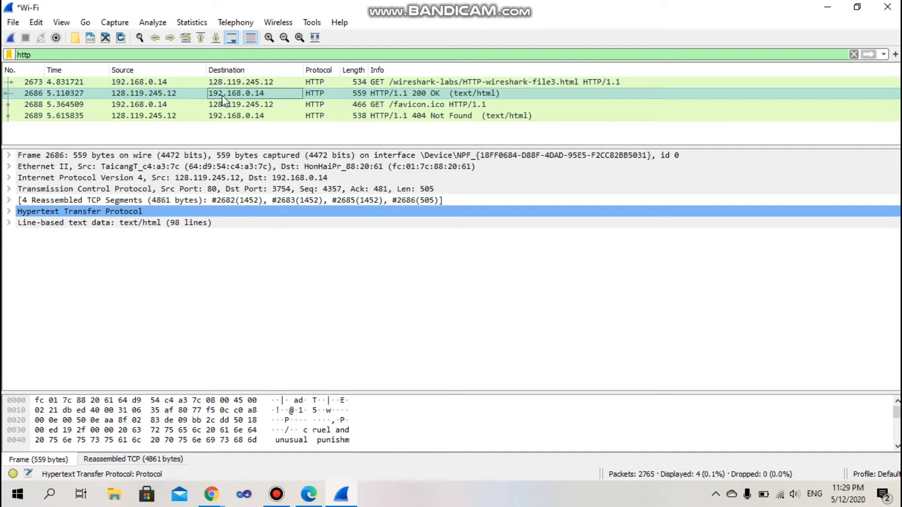
left_click(9, 222)
left_click(897, 385)
left_click_drag(897, 389, 897, 388)
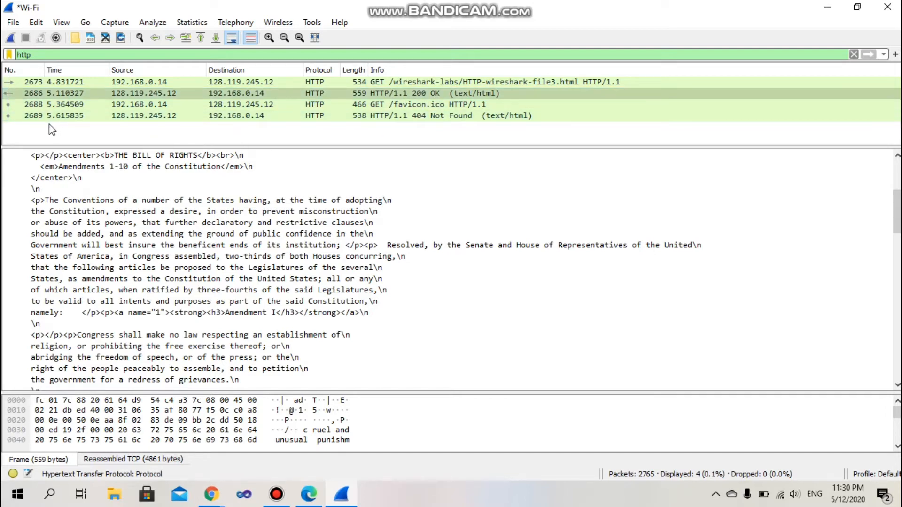
left_click(251, 93)
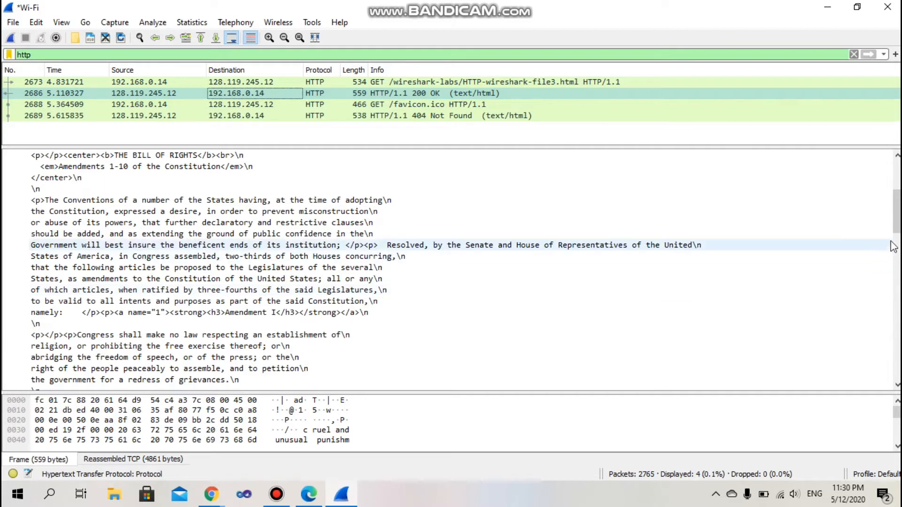
left_click_drag(897, 216, 897, 186)
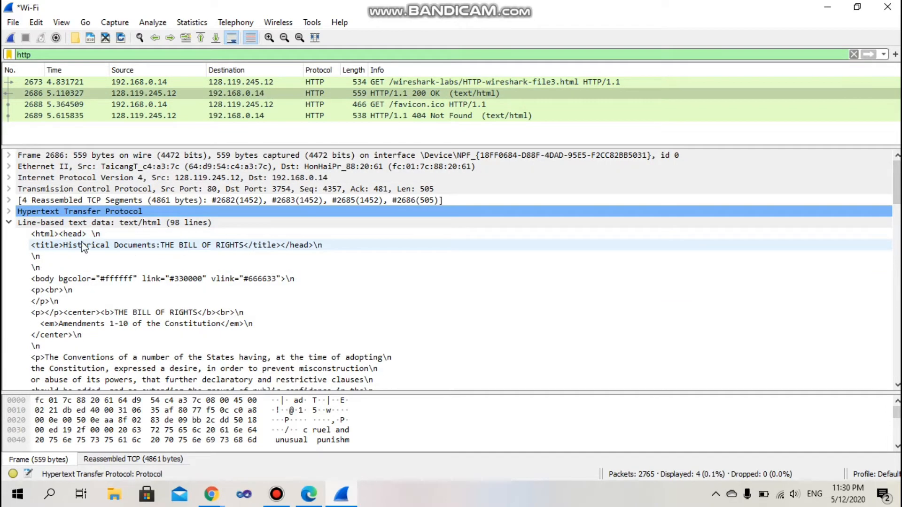
left_click(8, 201)
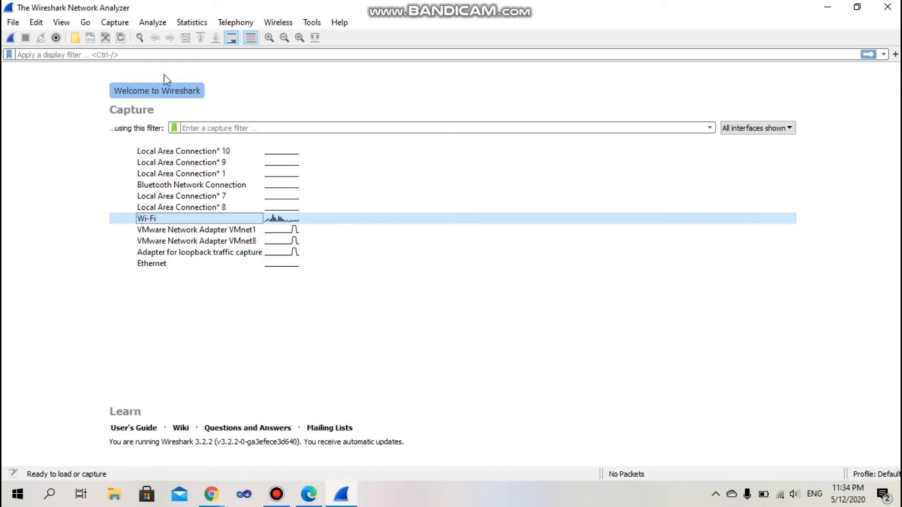
left_click(10, 39)
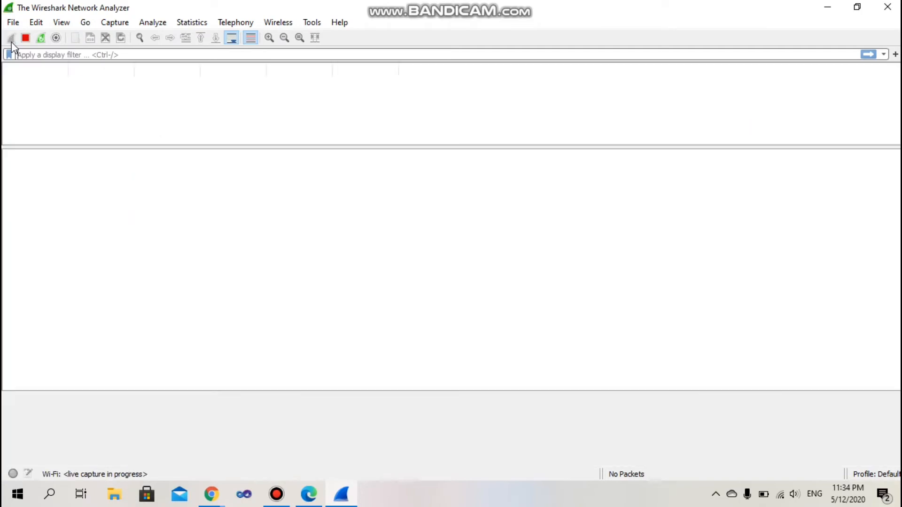
left_click(308, 495)
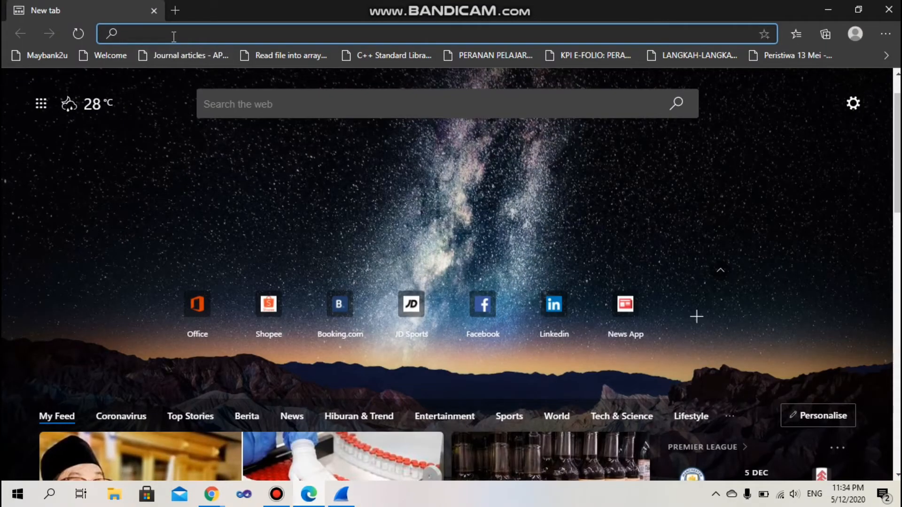
type("http://gaia.cs.umass.edu/wireshark-labs/HTTP-wireshark-file4.html")
key("Return")
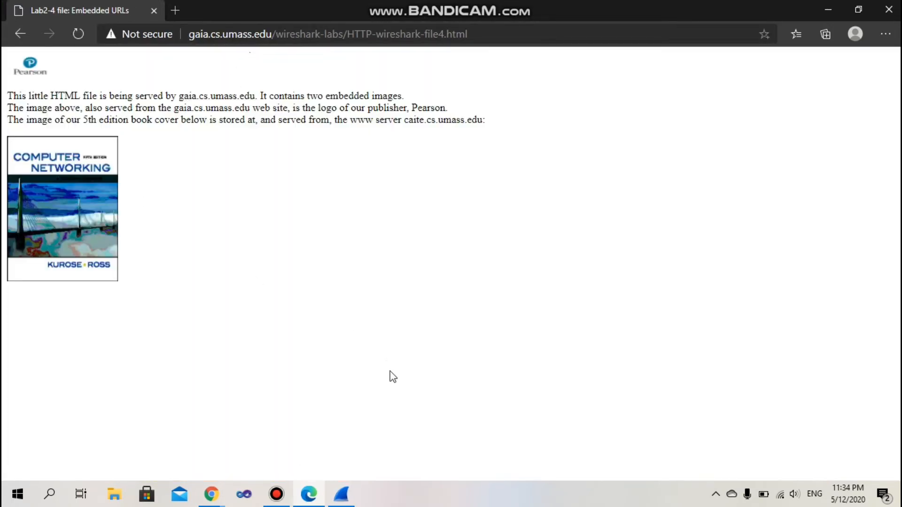
Back in Wireshark, stop the capture of the file4.html download and show only its http packets.
left_click(334, 496)
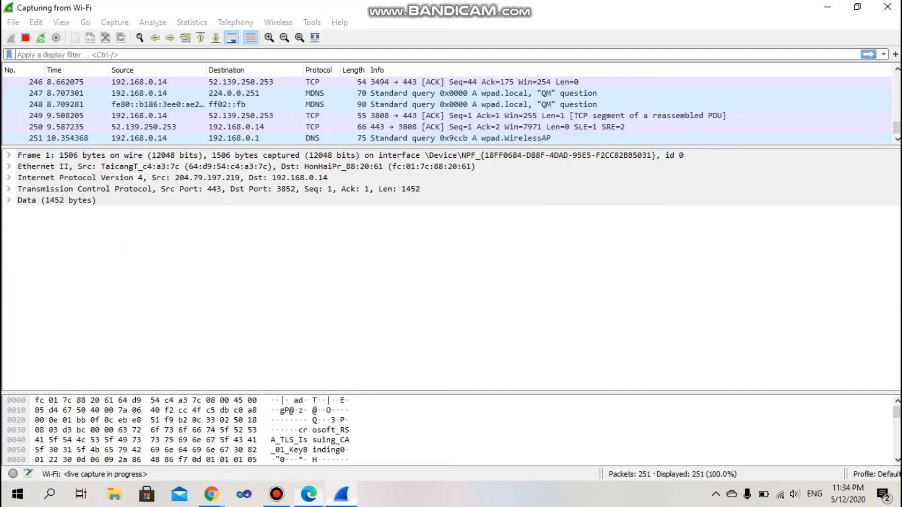
left_click(25, 37)
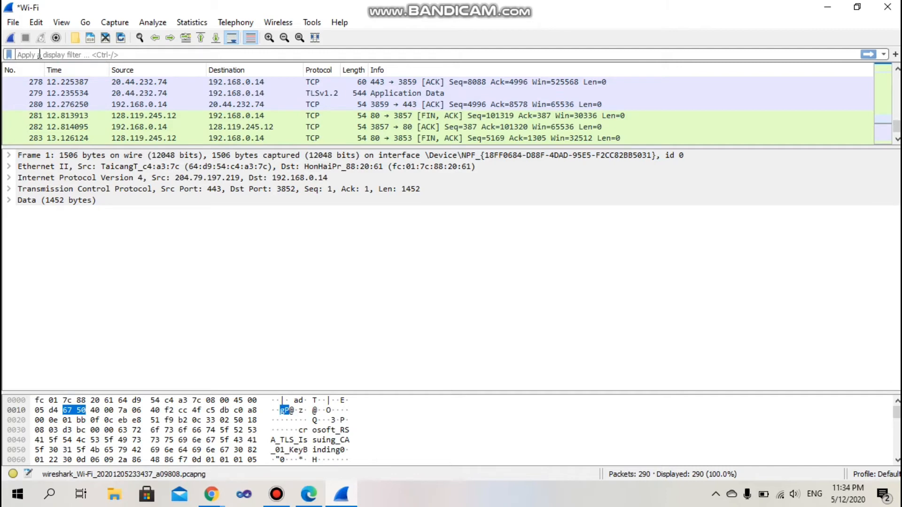
type("http")
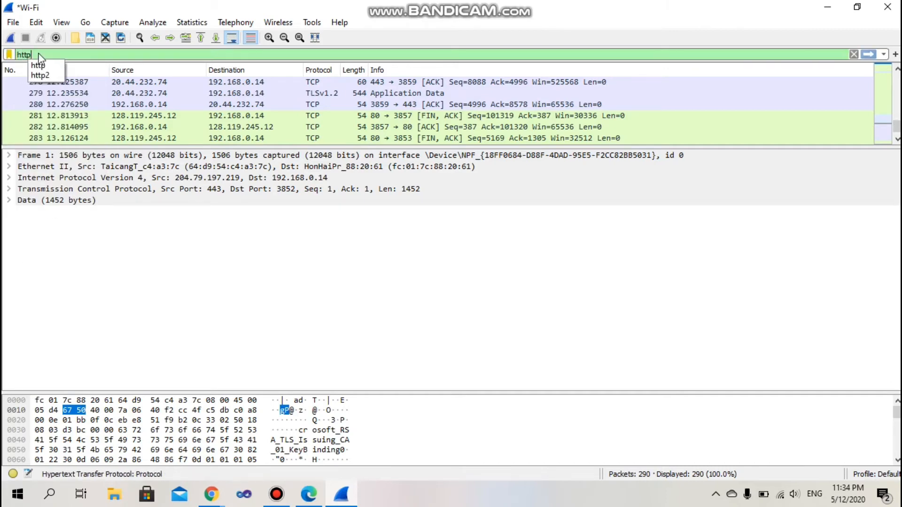
key("Return")
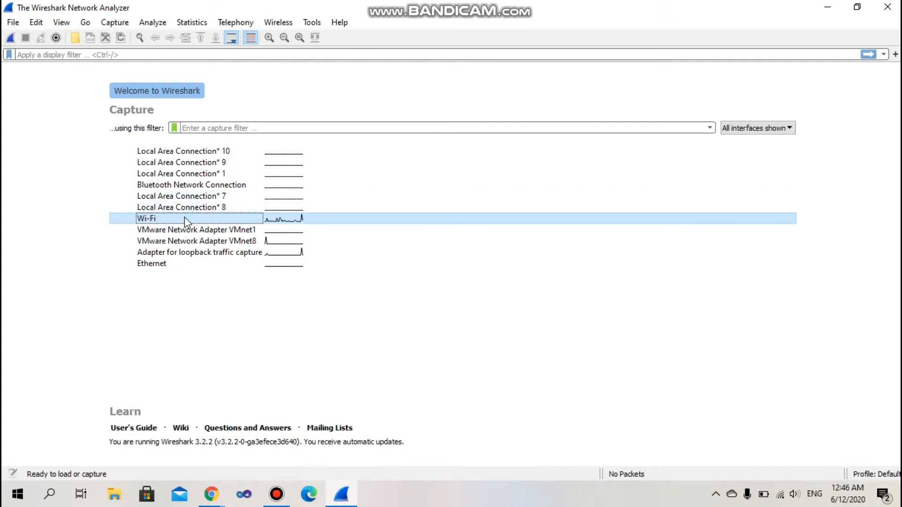
left_click(10, 39)
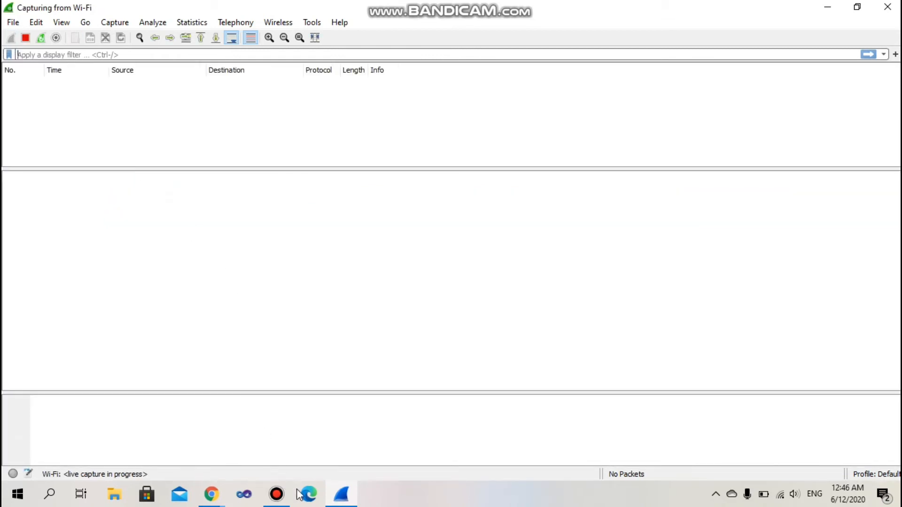
left_click(309, 495)
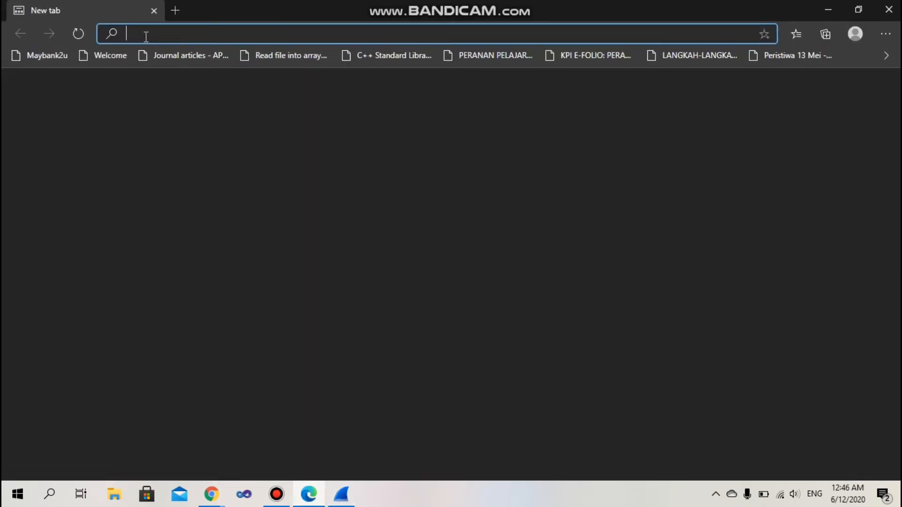
type("http://gaia.cs.umass.edu/wireshark-labs/protected_pages/HTTP-wiresharkfile5.html")
key("Return")
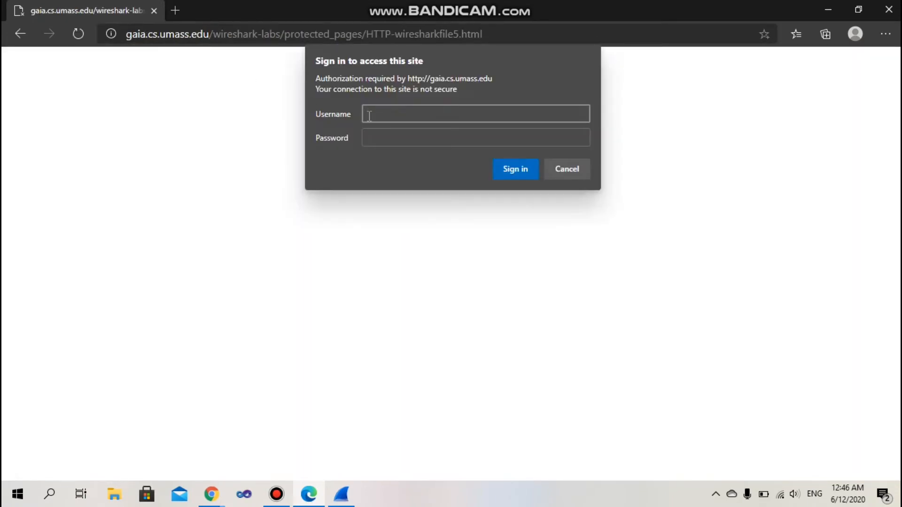
Try to sign in to the protected page with username wireshark-student and the account password, and cancel the sign-in dialog.
type("wireshark-student")
left_click(384, 130)
type("networ")
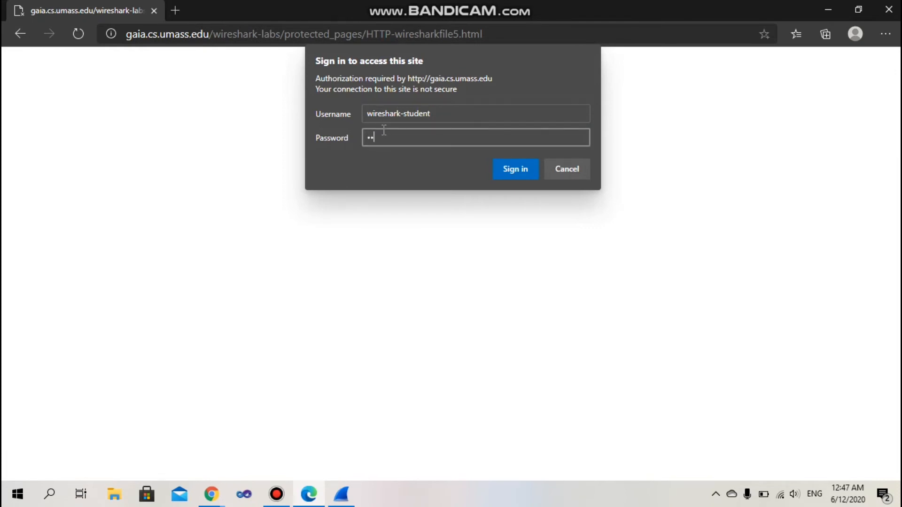
type("k")
left_click(504, 173)
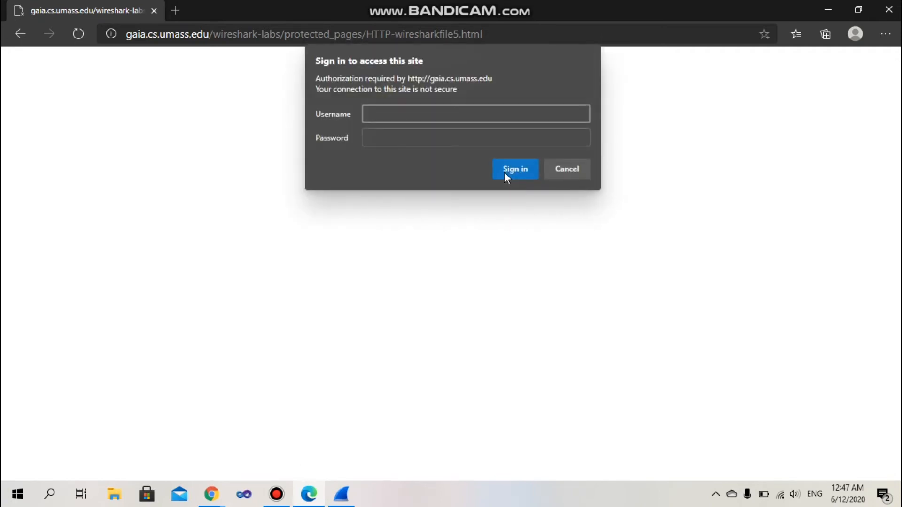
left_click(573, 177)
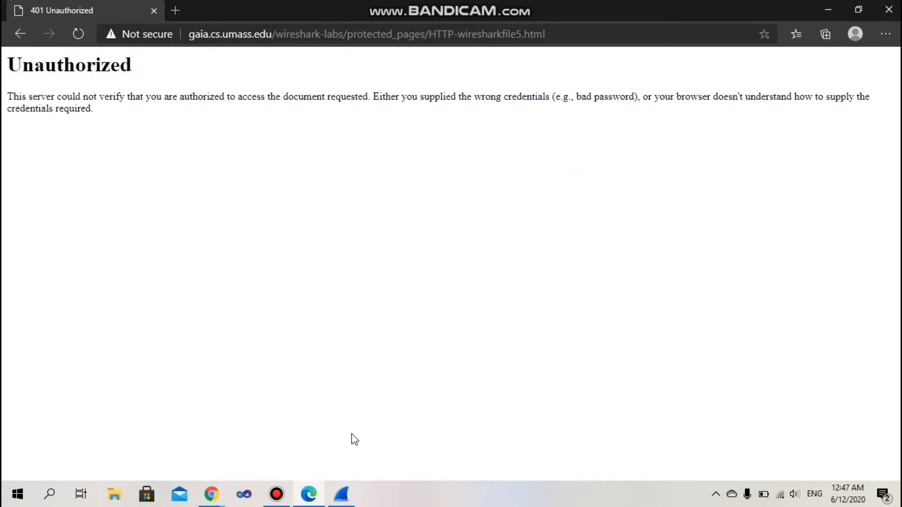
Switch back to Wireshark, stop capturing the protected page traffic and apply the http display filter.
left_click(341, 494)
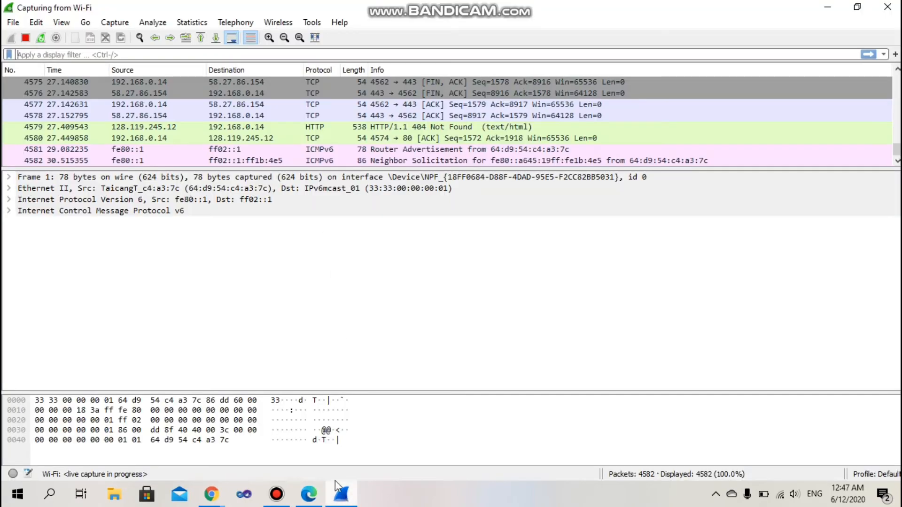
left_click(26, 38)
left_click(31, 53)
type("http")
key("Return")
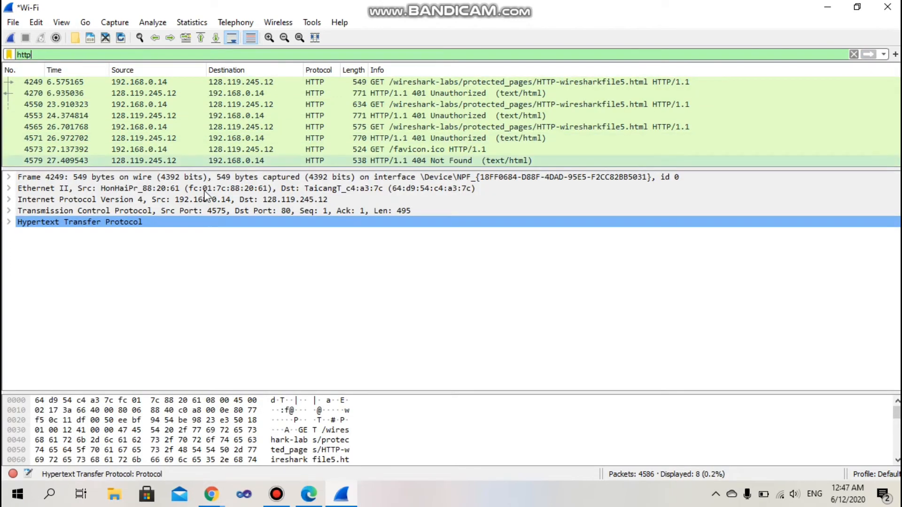